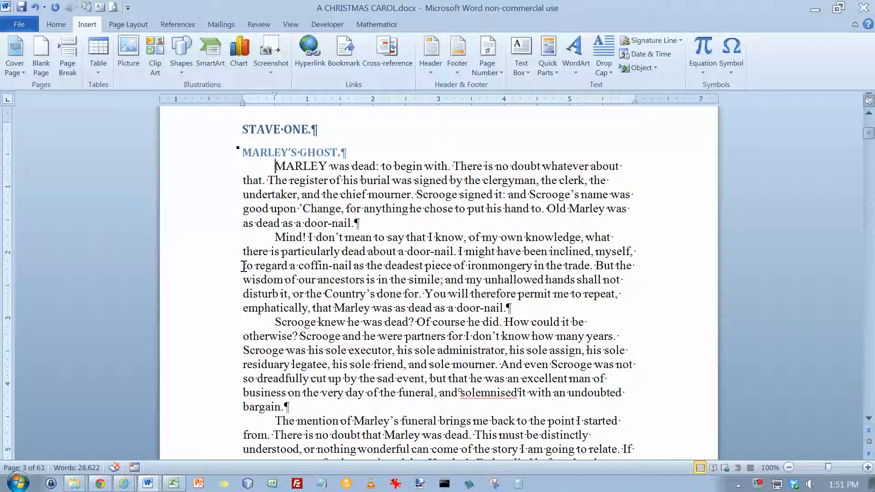
Create a new blank document and draw a Smiley Face shape about 2.09" by 2.09" near the top of the page.
{"action": "key", "text": "ctrl+n"}
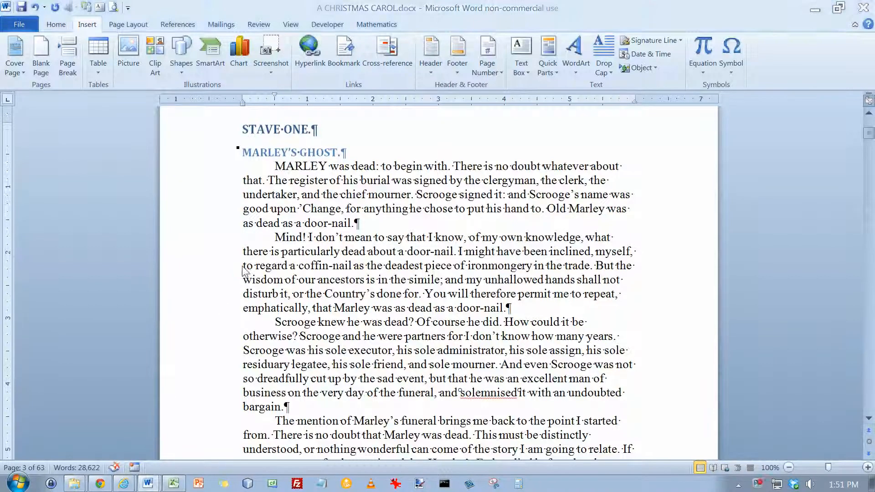
{"action": "left_click", "coordinate": [84, 26]}
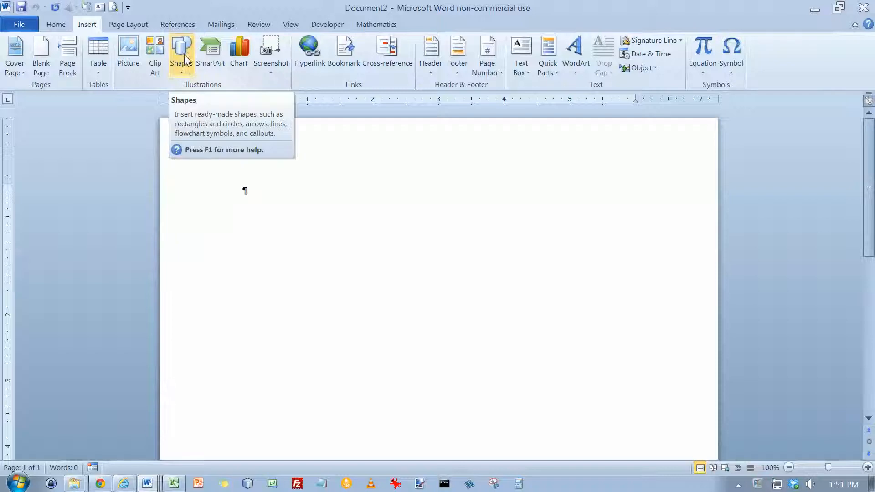
{"action": "left_click", "coordinate": [183, 70]}
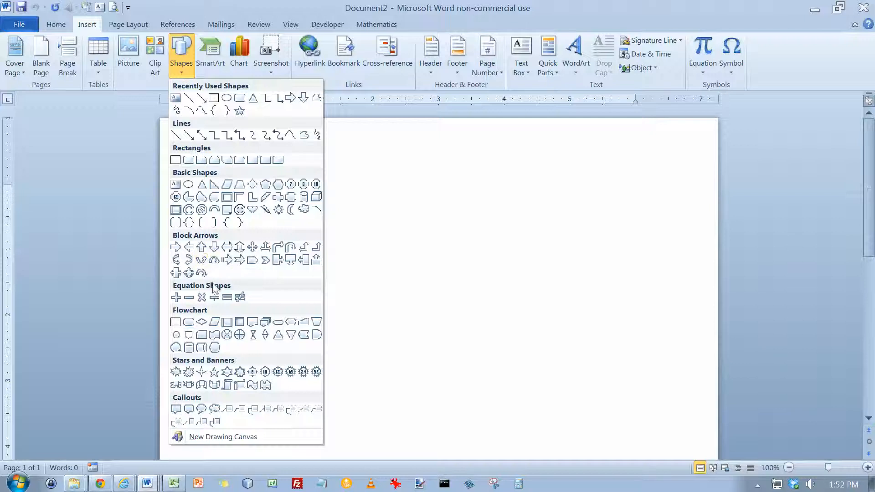
{"action": "left_click", "coordinate": [240, 210]}
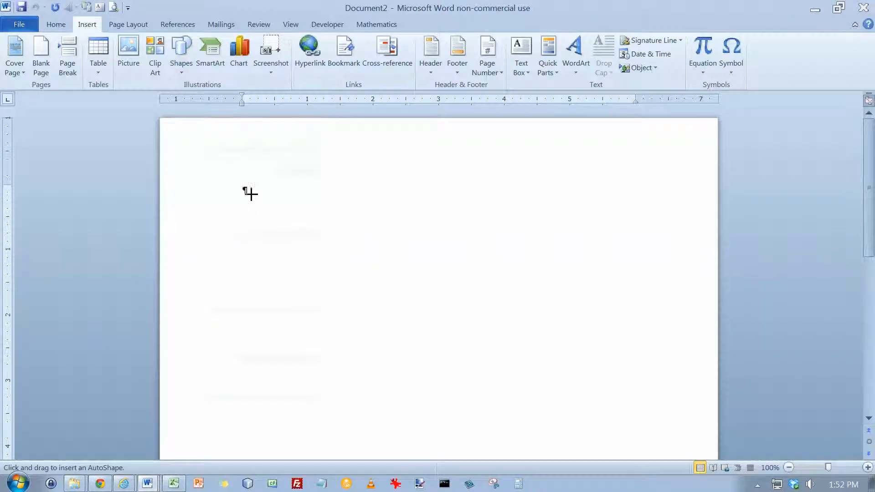
{"action": "mouse_move", "coordinate": [271, 183]}
{"action": "left_mouse_down"}
{"action": "mouse_move", "coordinate": [402, 287]}
{"action": "mouse_move", "coordinate": [414, 306]}
{"action": "mouse_move", "coordinate": [398, 283]}
{"action": "mouse_move", "coordinate": [483, 281]}
{"action": "mouse_move", "coordinate": [471, 317]}
{"action": "mouse_move", "coordinate": [375, 373]}
{"action": "mouse_move", "coordinate": [425, 272]}
{"action": "mouse_move", "coordinate": [389, 338]}
{"action": "mouse_move", "coordinate": [459, 305]}
{"action": "mouse_move", "coordinate": [360, 334]}
{"action": "mouse_move", "coordinate": [517, 298]}
{"action": "mouse_move", "coordinate": [384, 312]}
{"action": "mouse_move", "coordinate": [483, 321]}
{"action": "mouse_move", "coordinate": [404, 307]}
{"action": "mouse_move", "coordinate": [477, 369]}
{"action": "mouse_move", "coordinate": [389, 260]}
{"action": "mouse_move", "coordinate": [480, 361]}
{"action": "mouse_move", "coordinate": [460, 332]}
{"action": "mouse_move", "coordinate": [386, 242]}
{"action": "mouse_move", "coordinate": [450, 308]}
{"action": "mouse_move", "coordinate": [411, 258]}
{"action": "left_mouse_up"}
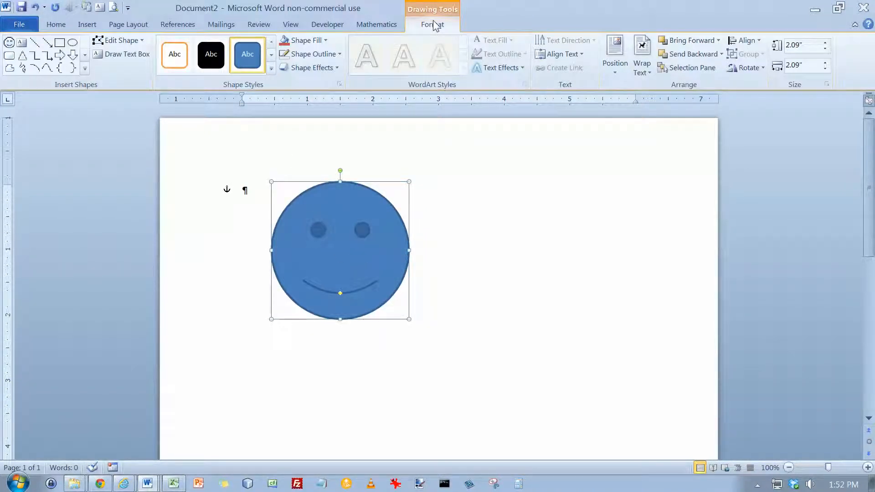
Move the smiley face to the right side of the page and browse the shape style gallery without applying a style.
{"action": "left_click", "coordinate": [270, 68]}
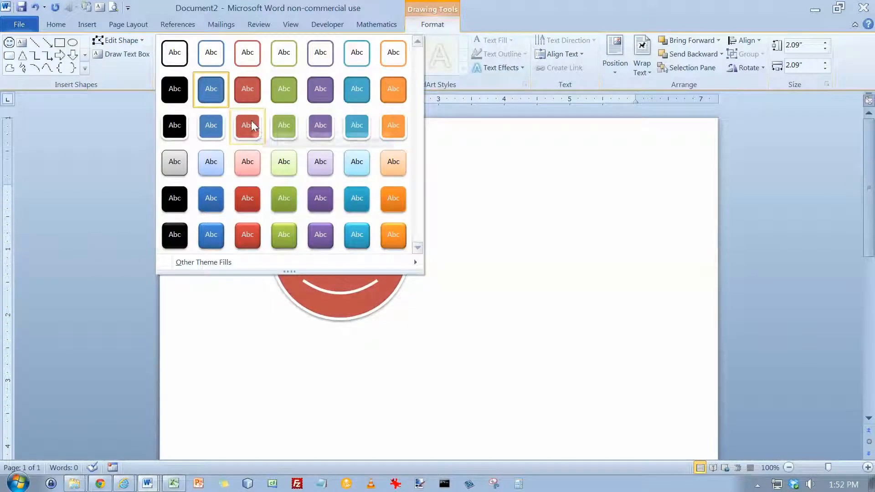
{"action": "left_click", "coordinate": [483, 292]}
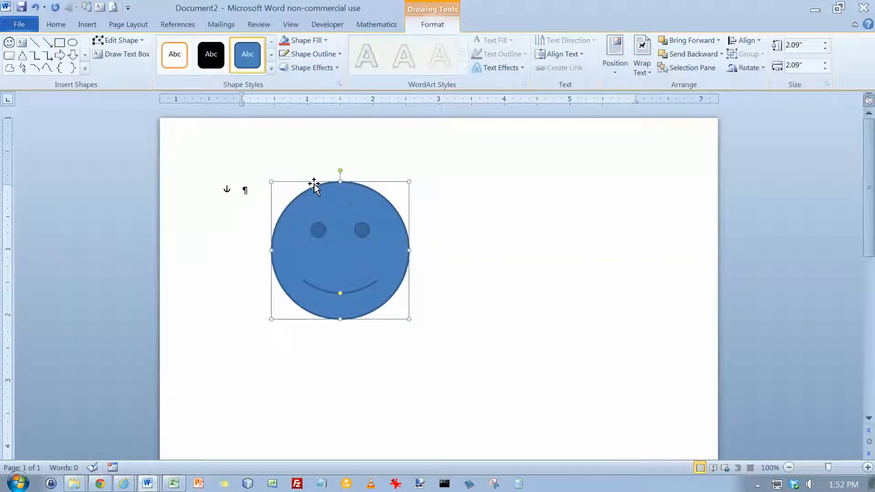
{"action": "left_click_drag", "start_coordinate": [315, 182], "coordinate": [524, 178]}
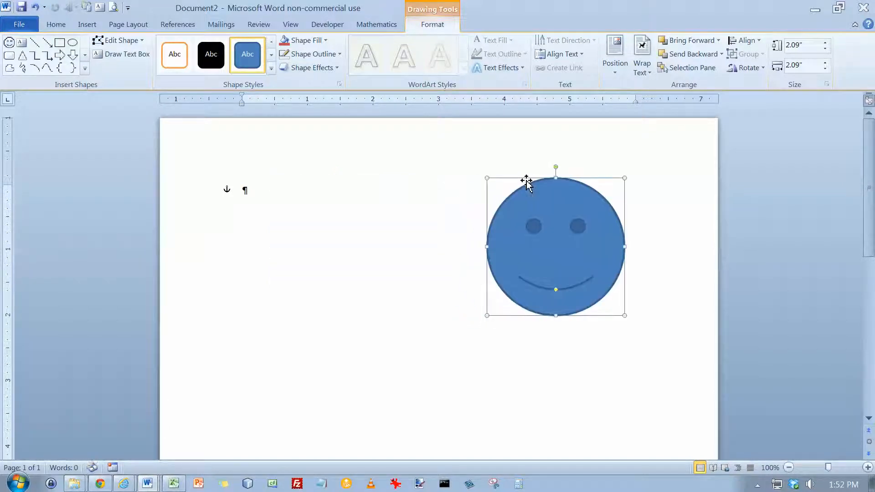
{"action": "left_click", "coordinate": [271, 71]}
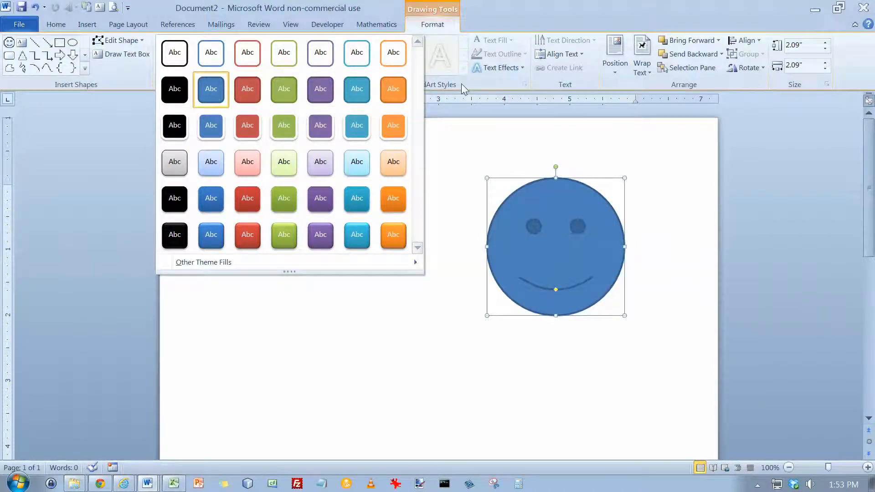
{"action": "left_click", "coordinate": [464, 144]}
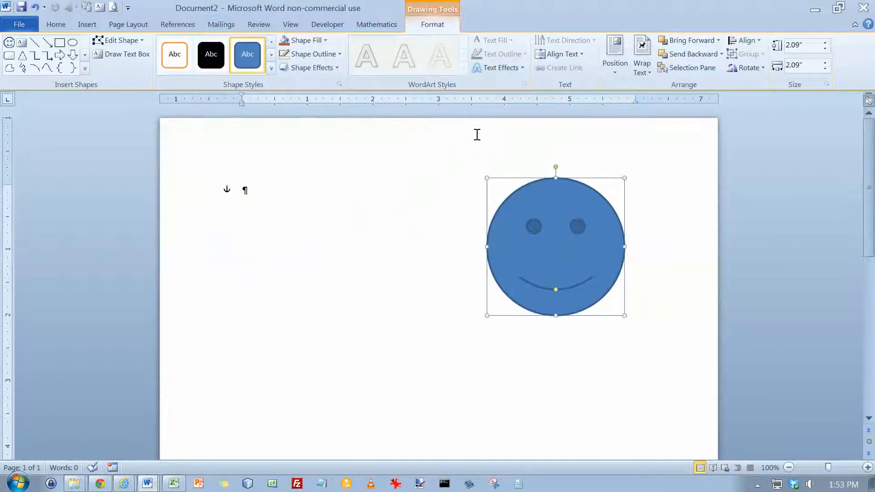
Fill the smiley face with the standard green color and make its outline standard red.
{"action": "left_click", "coordinate": [325, 40]}
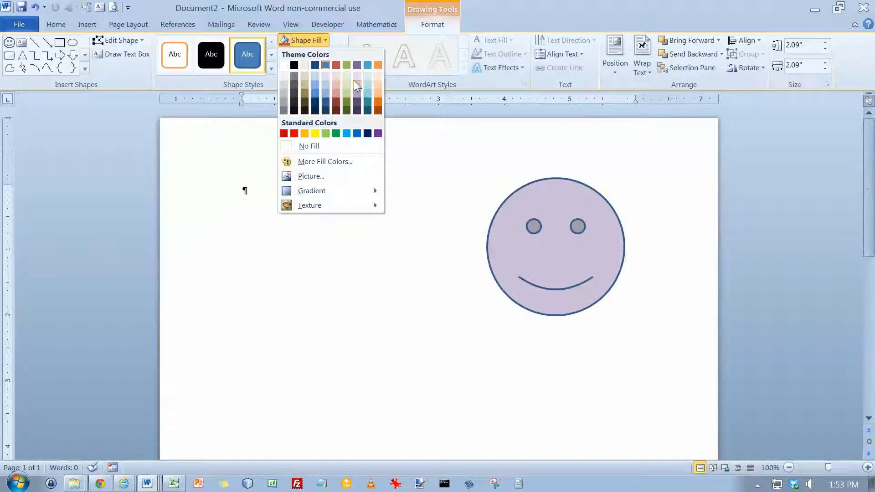
{"action": "left_click", "coordinate": [336, 133]}
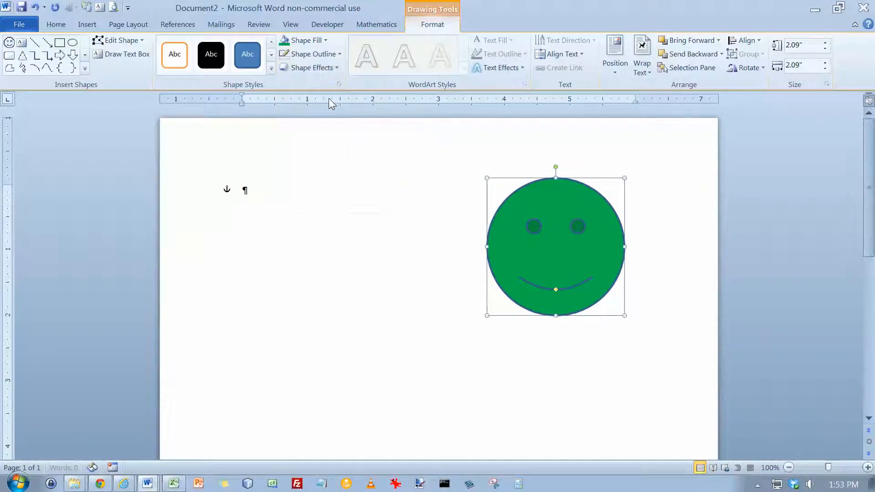
{"action": "left_click", "coordinate": [338, 53]}
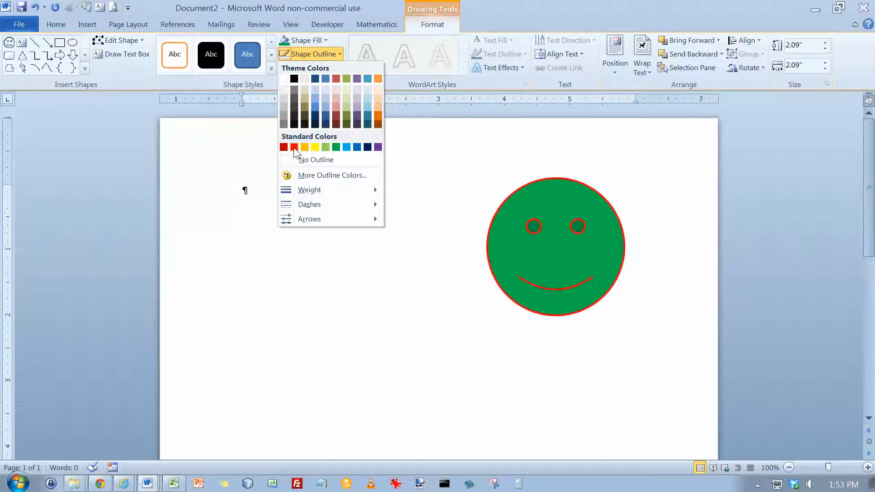
{"action": "left_click", "coordinate": [294, 147]}
Give the smiley face an outer bottom-right shadow with size 106%, blur 3 pt, angle 0° and distance 0 pt.
{"action": "left_click", "coordinate": [336, 70]}
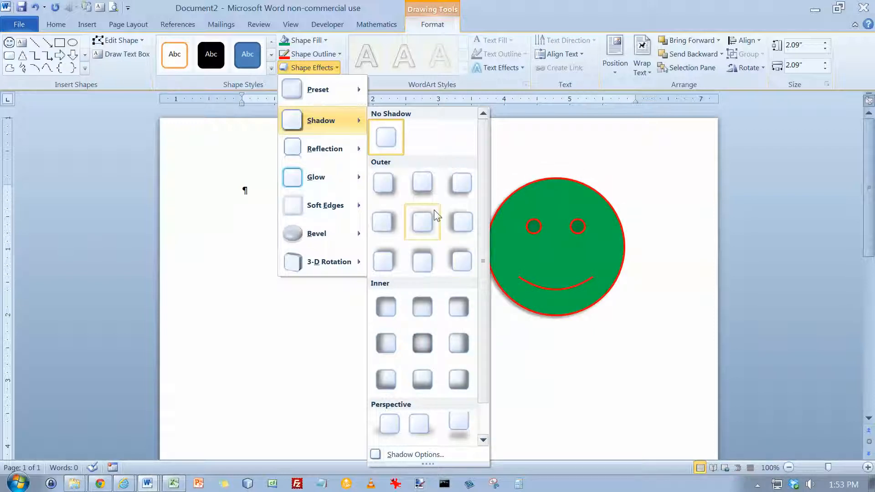
{"action": "left_click", "coordinate": [388, 184]}
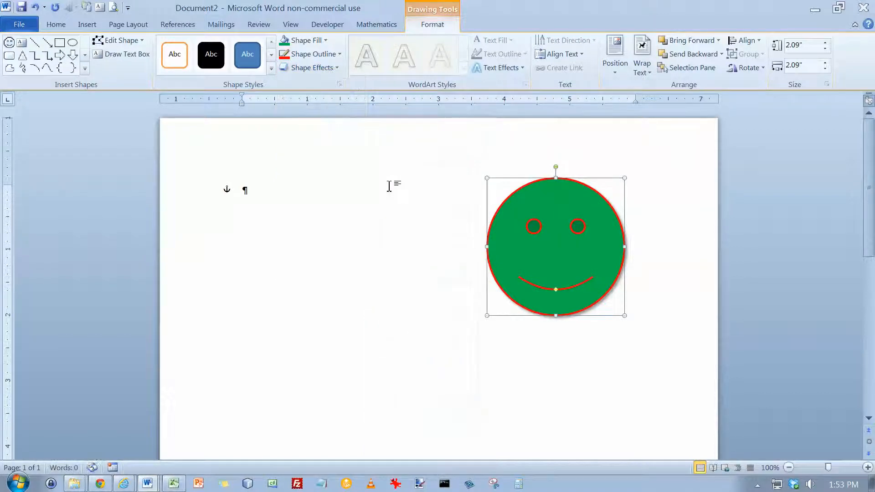
{"action": "left_click", "coordinate": [335, 68]}
{"action": "mouse_move", "coordinate": [338, 121]}
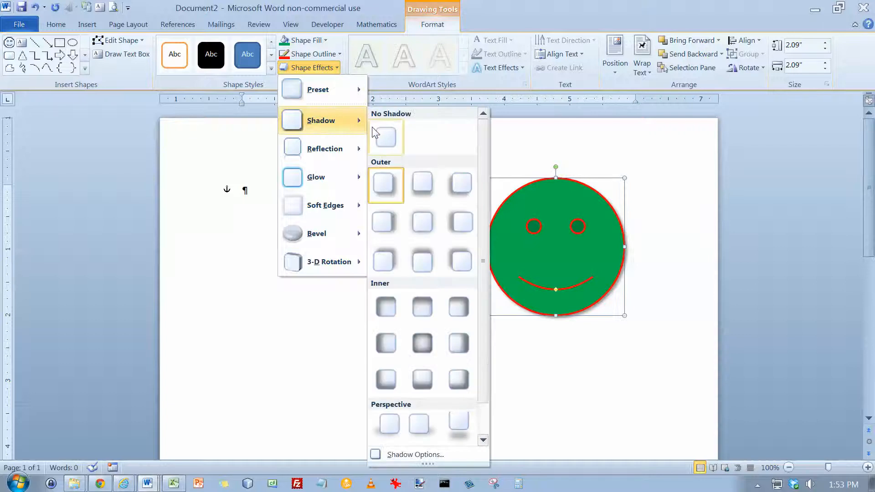
{"action": "left_click", "coordinate": [439, 455]}
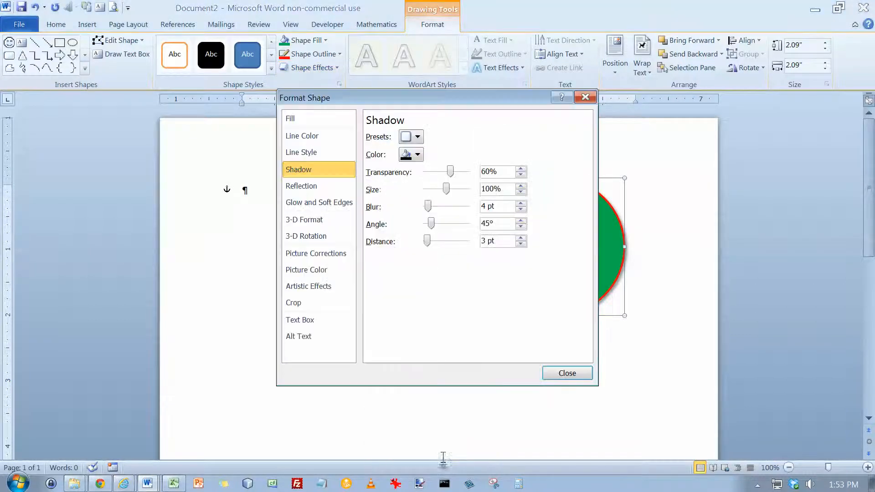
{"action": "left_click_drag", "start_coordinate": [417, 101], "coordinate": [278, 111]}
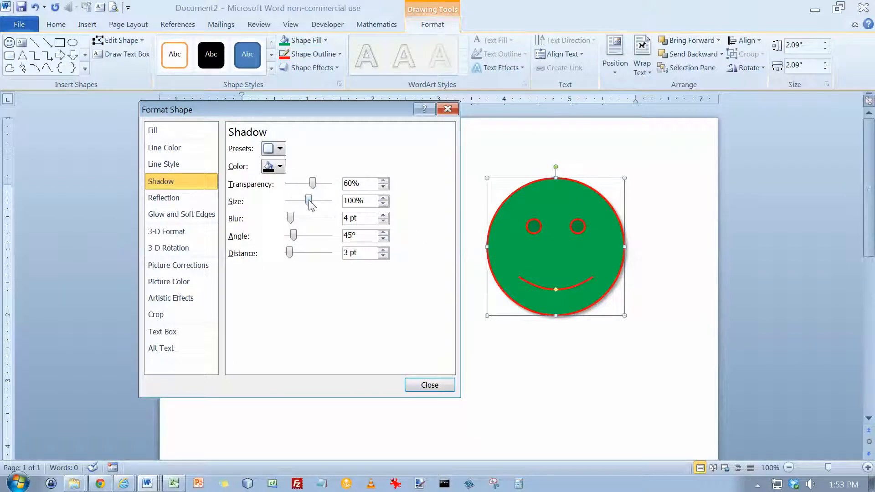
{"action": "mouse_move", "coordinate": [308, 201]}
{"action": "left_mouse_down"}
{"action": "mouse_move", "coordinate": [319, 202]}
{"action": "mouse_move", "coordinate": [310, 202]}
{"action": "left_mouse_up"}
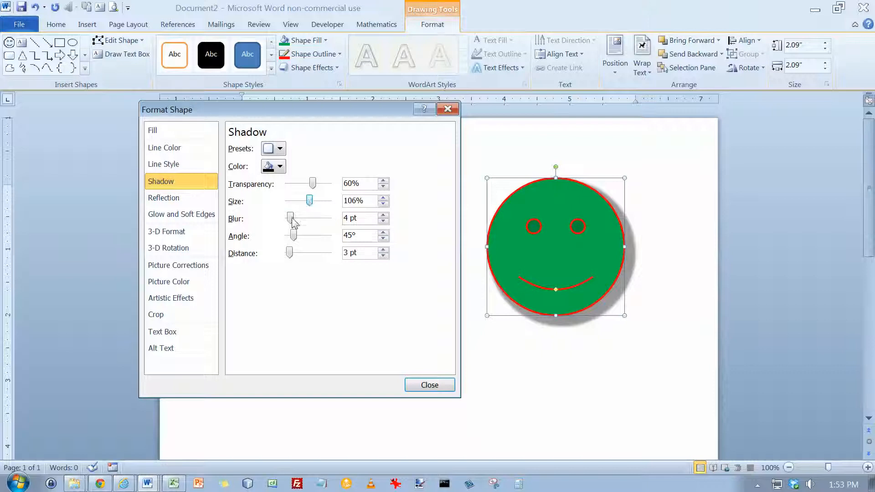
{"action": "mouse_move", "coordinate": [293, 221]}
{"action": "left_mouse_down"}
{"action": "mouse_move", "coordinate": [301, 223]}
{"action": "mouse_move", "coordinate": [297, 235]}
{"action": "mouse_move", "coordinate": [322, 236]}
{"action": "mouse_move", "coordinate": [288, 236]}
{"action": "mouse_move", "coordinate": [337, 236]}
{"action": "mouse_move", "coordinate": [288, 236]}
{"action": "left_mouse_up"}
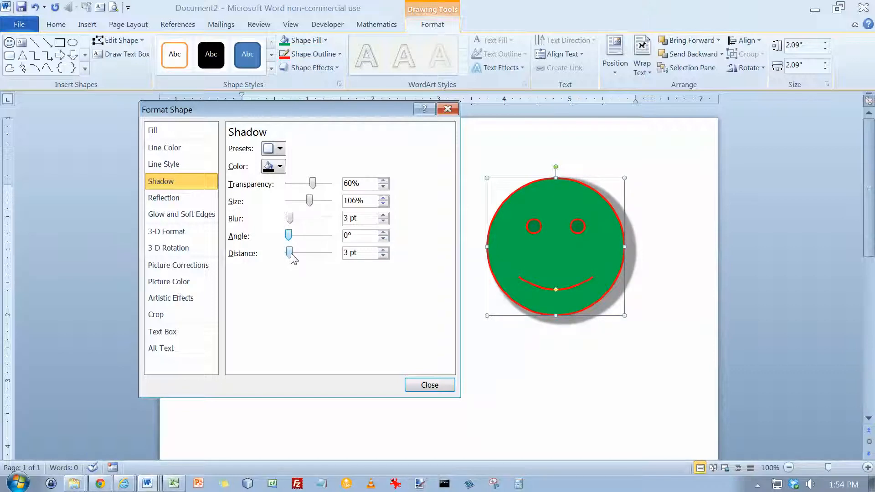
{"action": "mouse_move", "coordinate": [290, 255]}
{"action": "left_mouse_down"}
{"action": "mouse_move", "coordinate": [320, 257]}
{"action": "mouse_move", "coordinate": [292, 258]}
{"action": "left_mouse_up"}
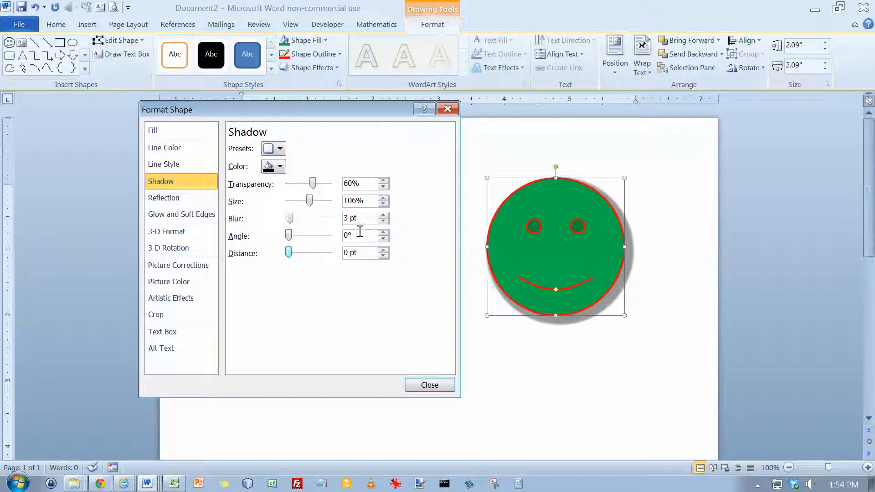
{"action": "left_click", "coordinate": [428, 386]}
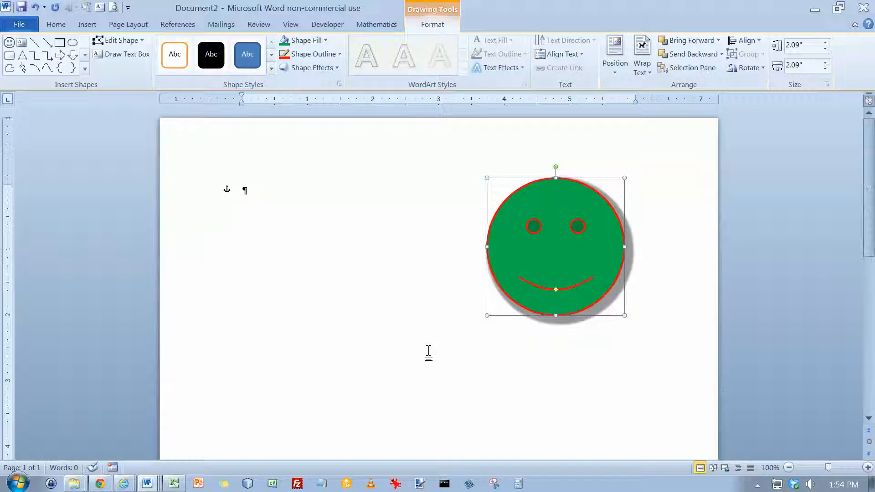
Draw a ribbon banner shape about 3.58" wide and 1.36" high to the left of the smiley face.
{"action": "left_click", "coordinate": [87, 25]}
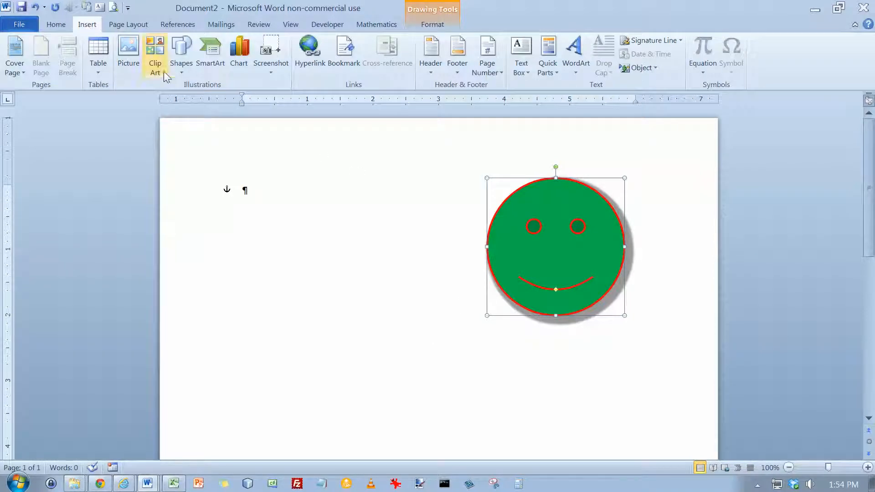
{"action": "left_click", "coordinate": [181, 70]}
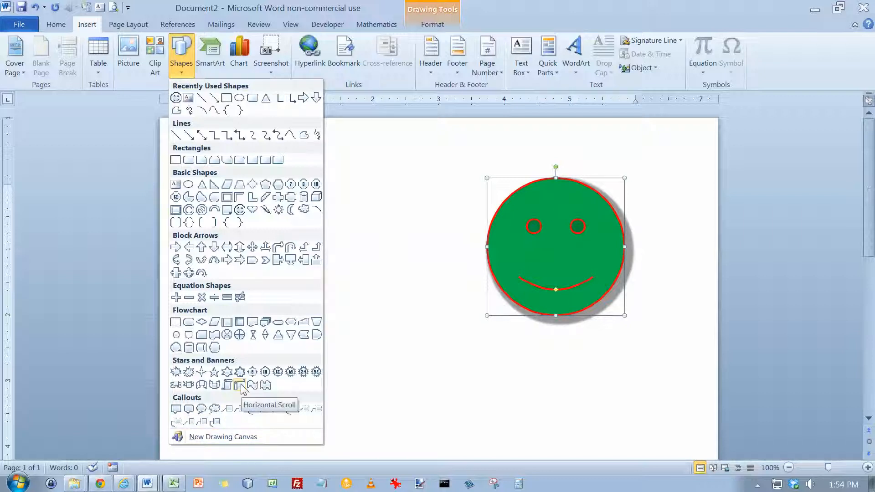
{"action": "left_click", "coordinate": [189, 385]}
{"action": "mouse_move", "coordinate": [235, 244]}
{"action": "left_mouse_down"}
{"action": "mouse_move", "coordinate": [246, 259]}
{"action": "mouse_move", "coordinate": [470, 334]}
{"action": "left_mouse_up"}
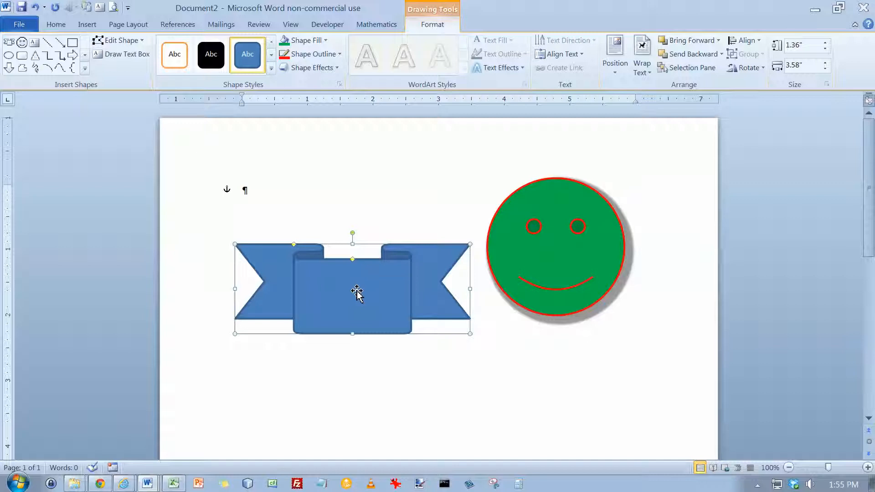
{"action": "key", "text": "super"}
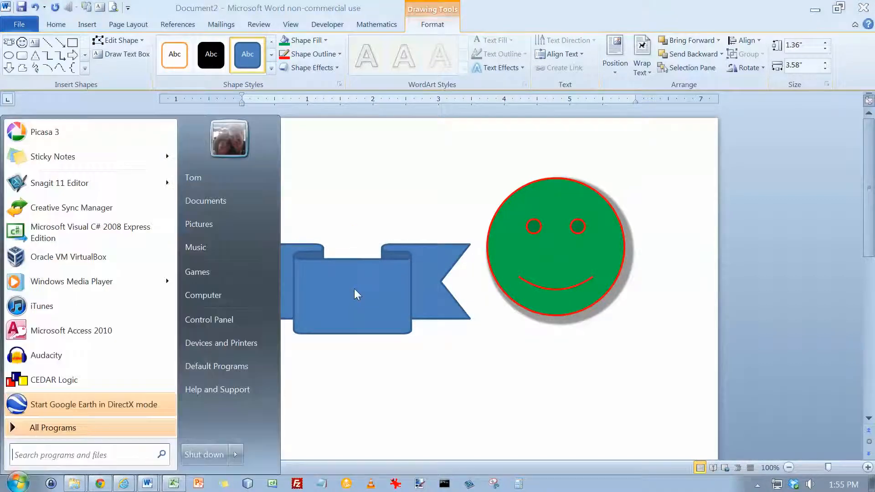
{"action": "key", "text": "super"}
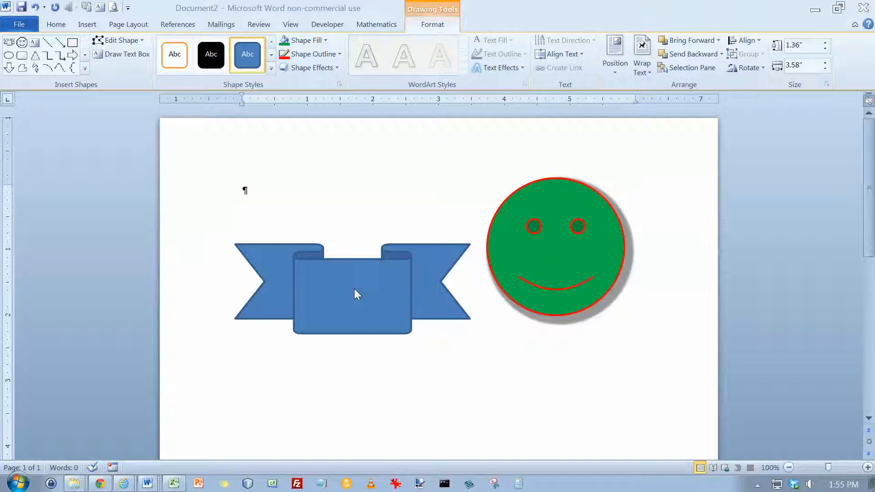
{"action": "key", "text": "Menu"}
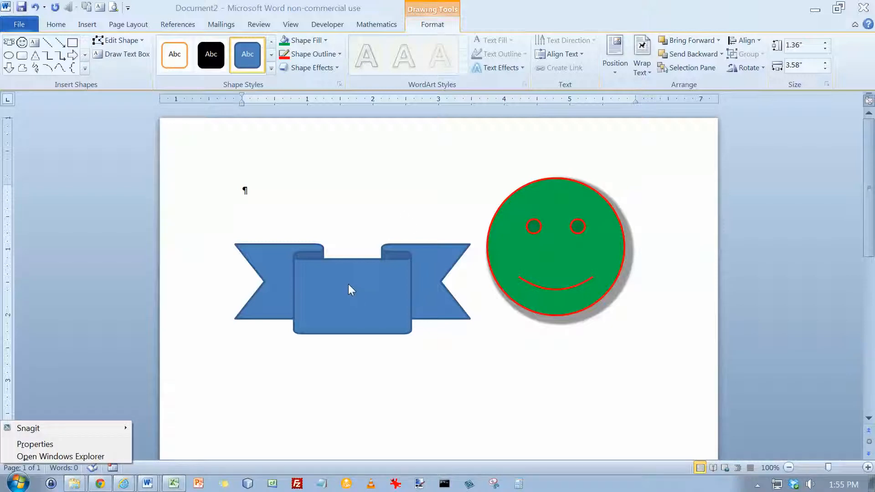
{"action": "left_click", "coordinate": [125, 428]}
Add the text "Hello" inside the ribbon banner.
{"action": "left_click", "coordinate": [357, 296]}
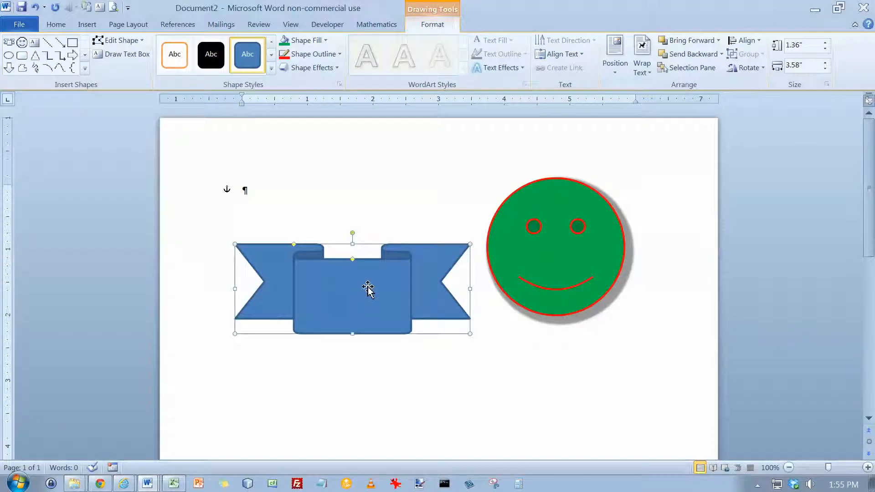
{"action": "right_click", "coordinate": [366, 287]}
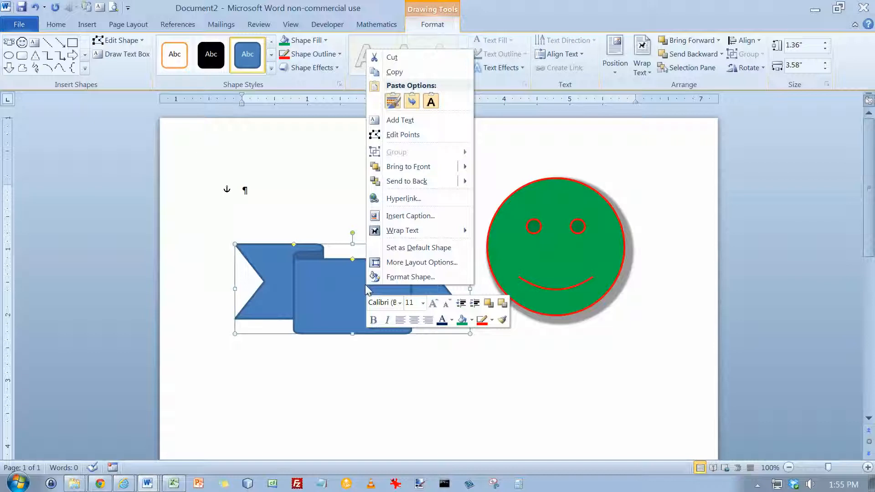
{"action": "left_click", "coordinate": [401, 121]}
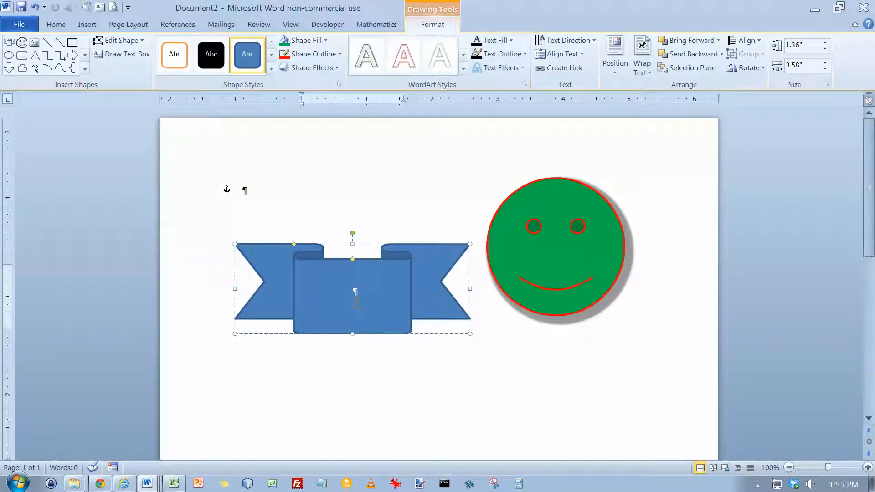
{"action": "type", "text": "Hello"}
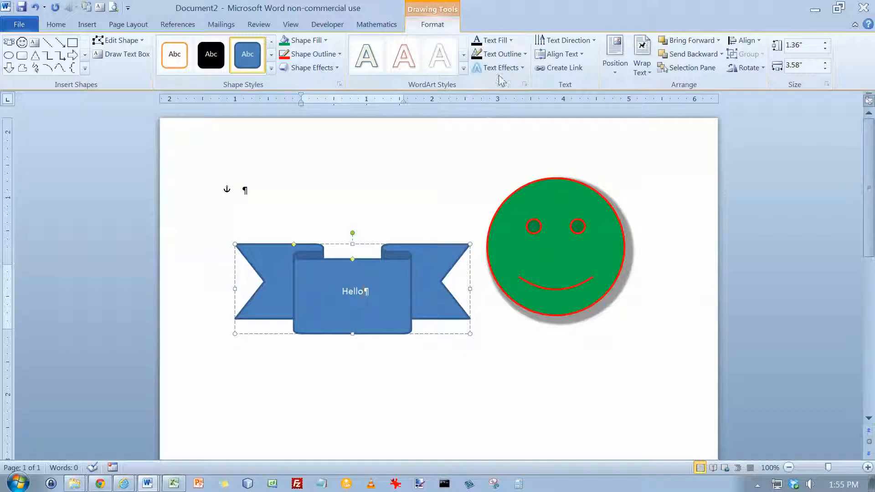
Fill the banner's "Hello" text with standard red and give it a standard yellow text outline.
{"action": "left_click", "coordinate": [512, 40]}
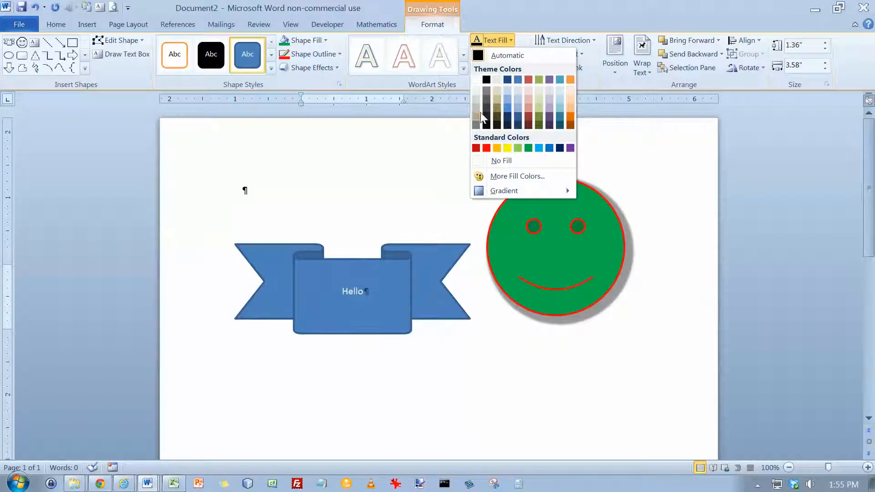
{"action": "left_click", "coordinate": [347, 267]}
{"action": "left_click", "coordinate": [340, 297]}
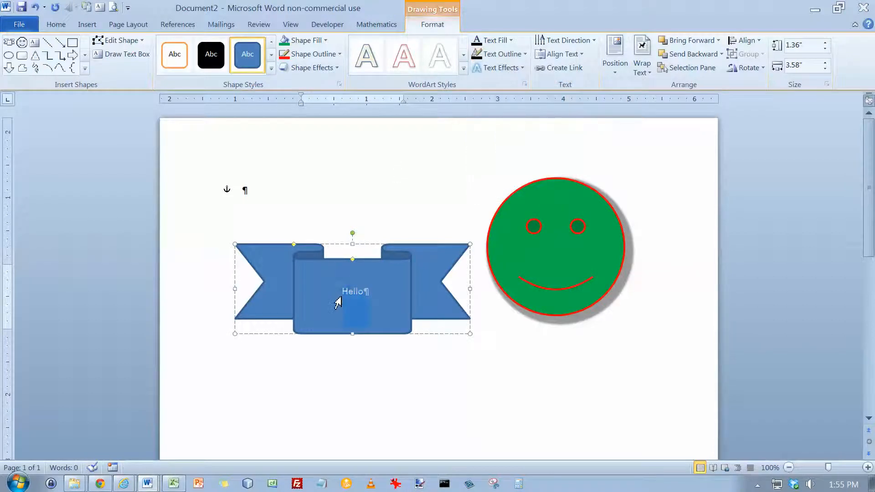
{"action": "left_click", "coordinate": [511, 41]}
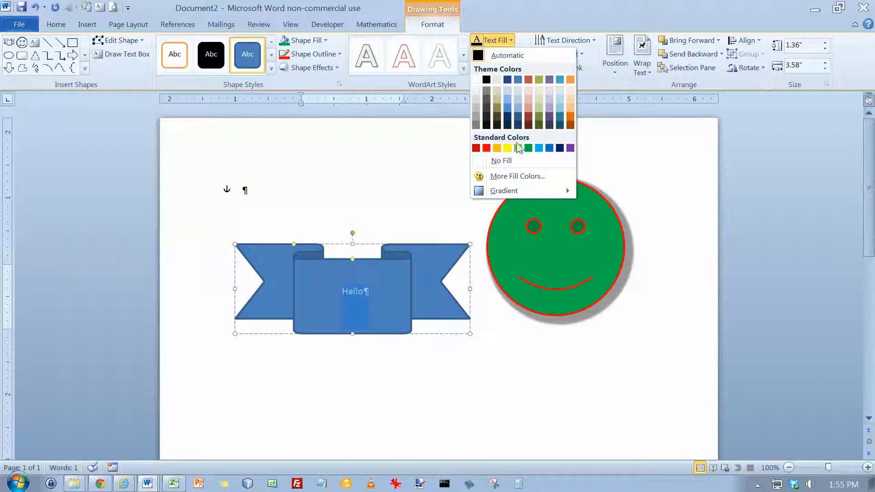
{"action": "left_click", "coordinate": [486, 148]}
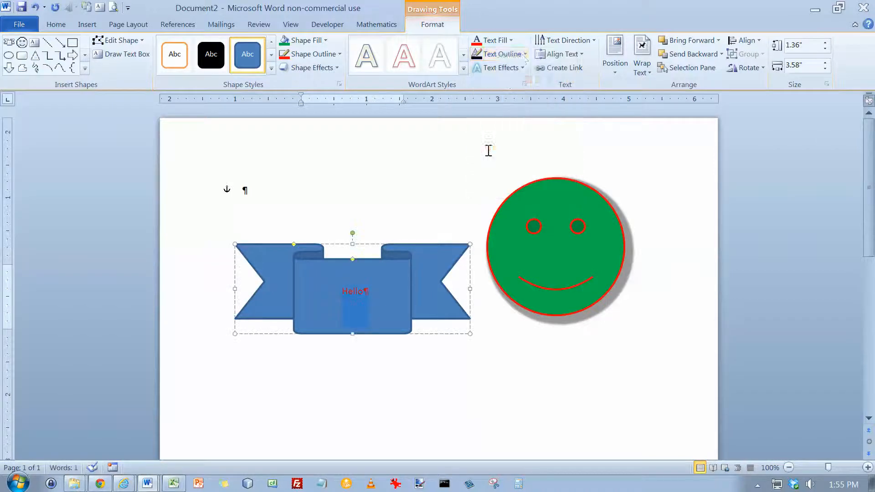
{"action": "left_click", "coordinate": [526, 55]}
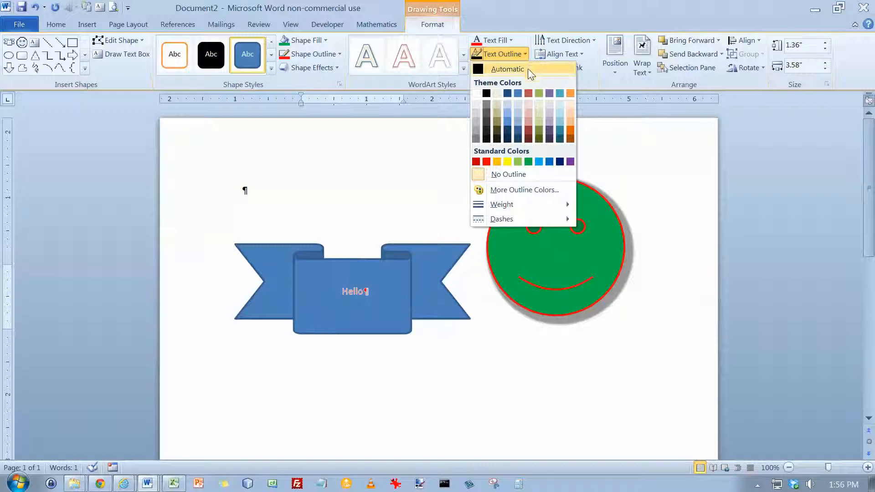
{"action": "left_click", "coordinate": [507, 162]}
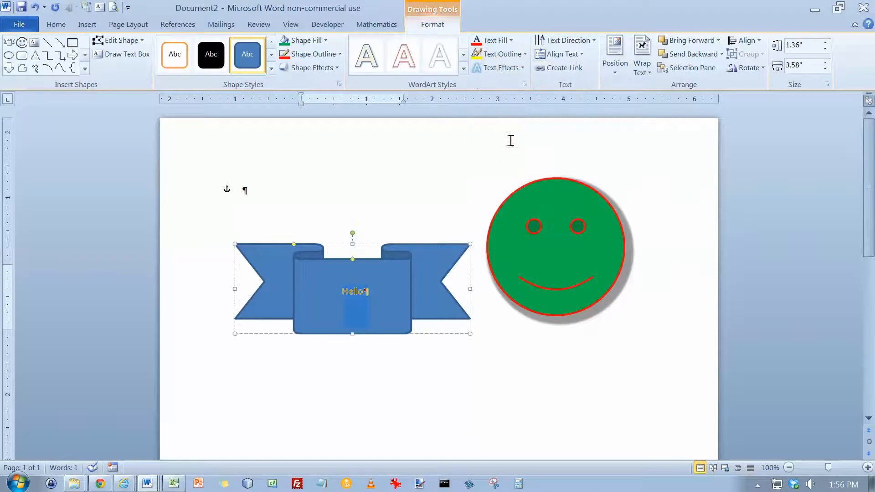
Apply an upward-curving Warp transform effect to the "Hello" text so it fills the banner's center.
{"action": "left_click", "coordinate": [523, 67]}
{"action": "mouse_move", "coordinate": [515, 90]}
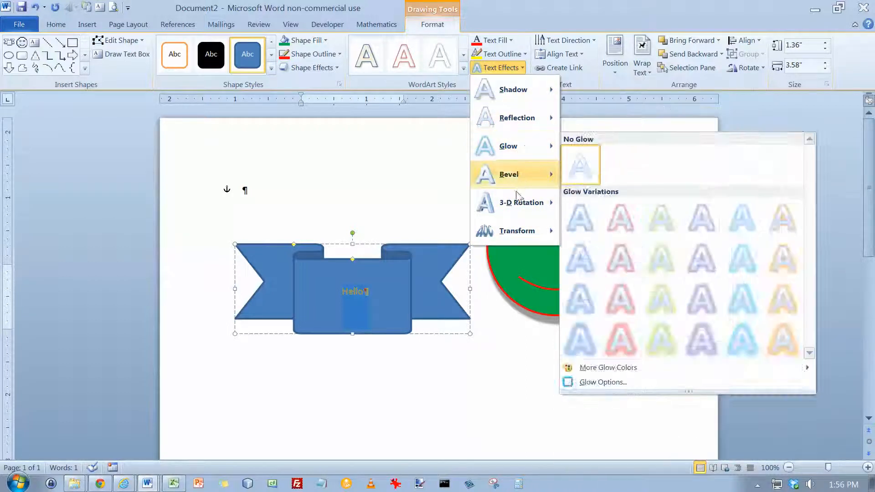
{"action": "mouse_move", "coordinate": [518, 209]}
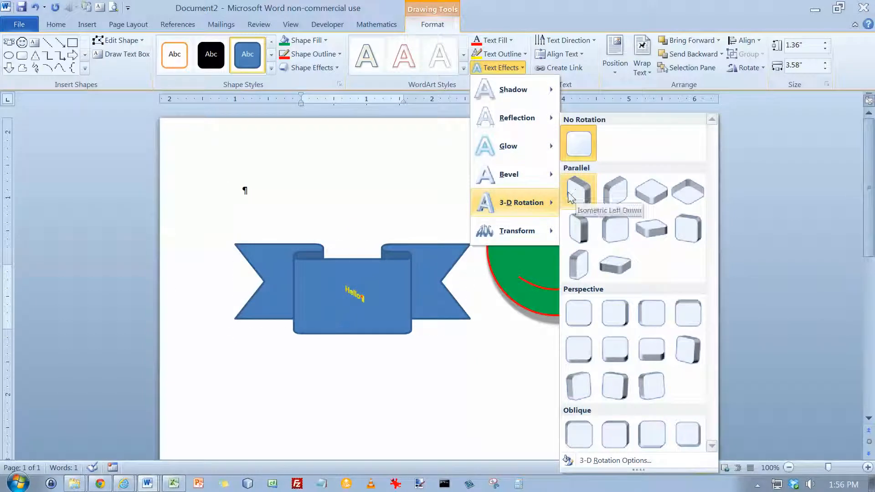
{"action": "mouse_move", "coordinate": [513, 231]}
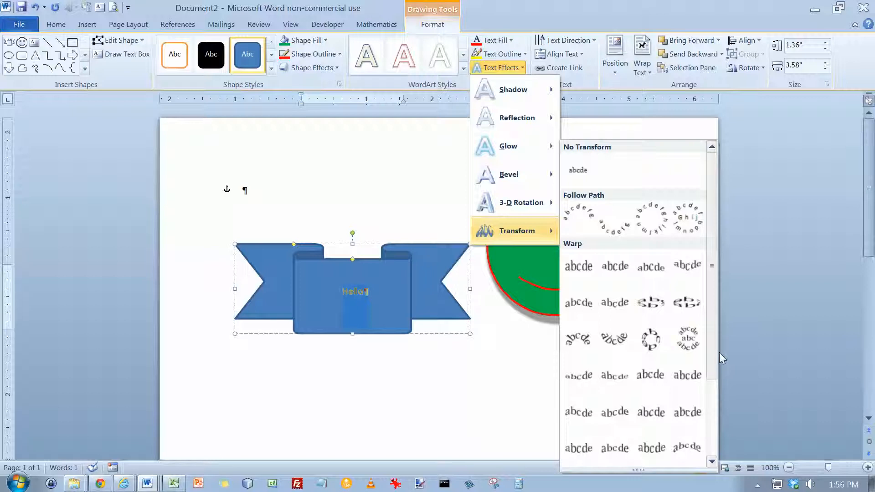
{"action": "scroll", "coordinate": [711, 357], "scroll_direction": "down", "scroll_amount": 3}
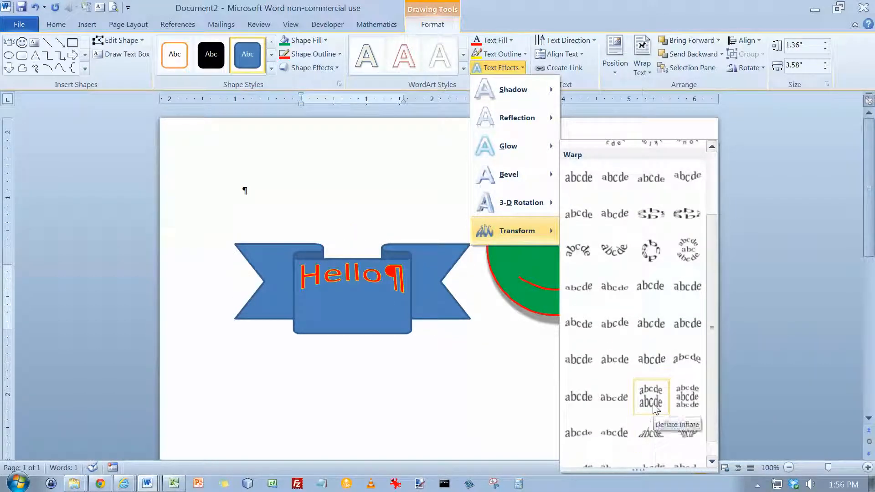
{"action": "left_click", "coordinate": [651, 283]}
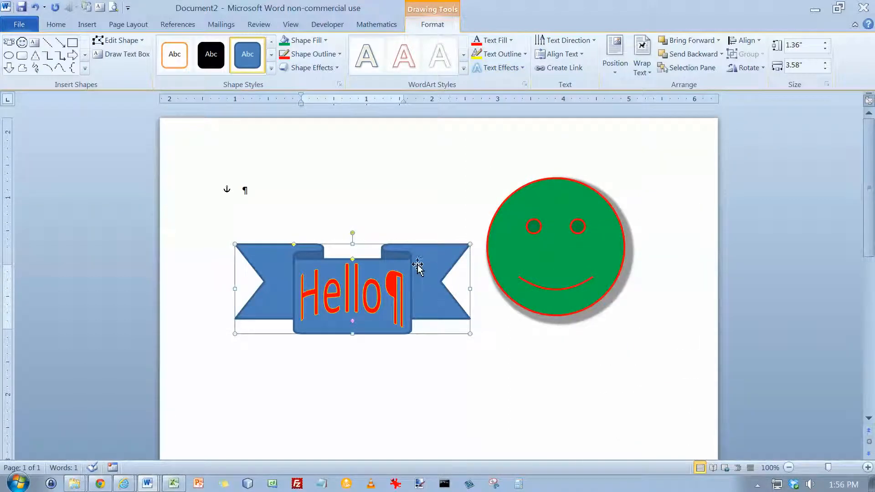
Hide the paragraph formatting marks in the document.
{"action": "left_click", "coordinate": [62, 27]}
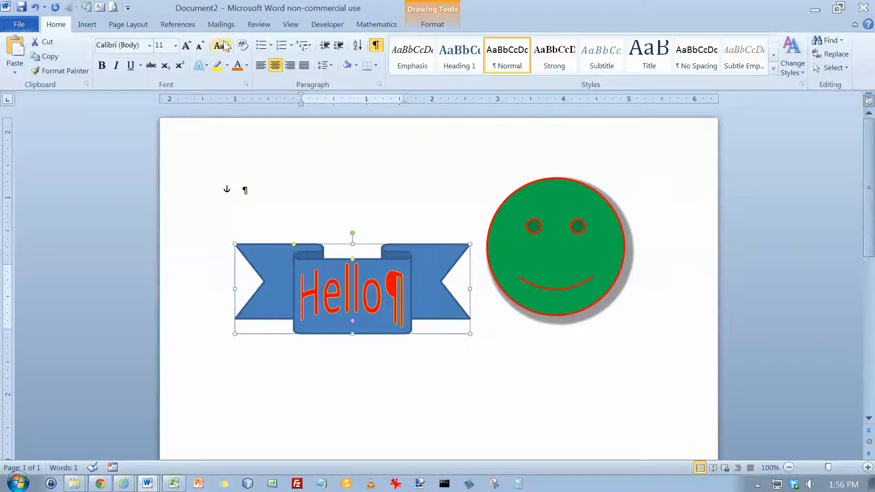
{"action": "left_click", "coordinate": [375, 46]}
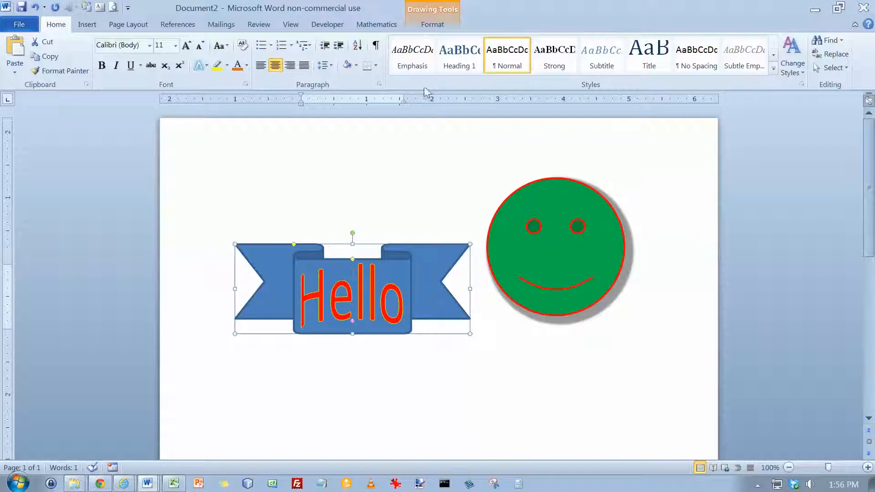
Try rotating all the banner's text 90°, and set the text direction back to Horizontal.
{"action": "left_click", "coordinate": [433, 26]}
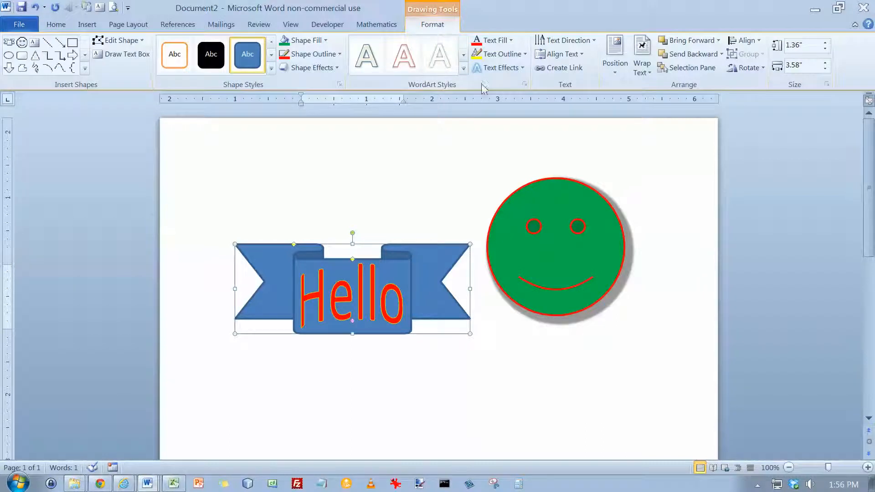
{"action": "left_click", "coordinate": [592, 42]}
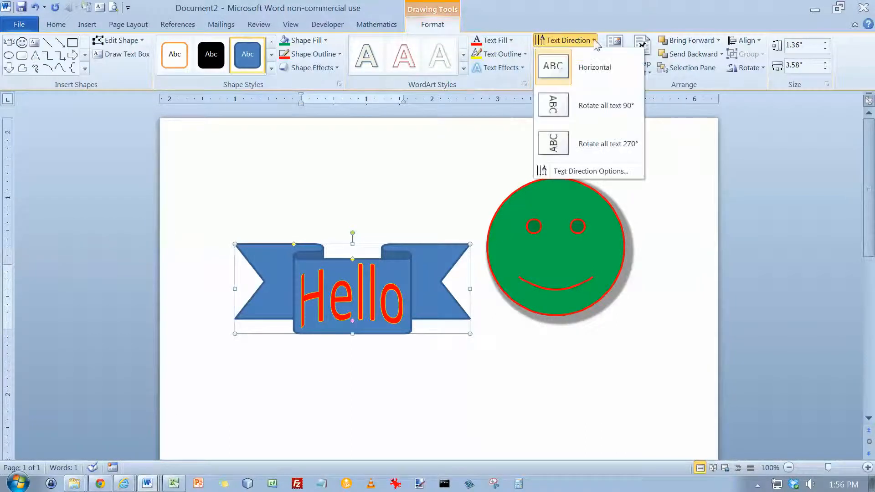
{"action": "left_click", "coordinate": [591, 105]}
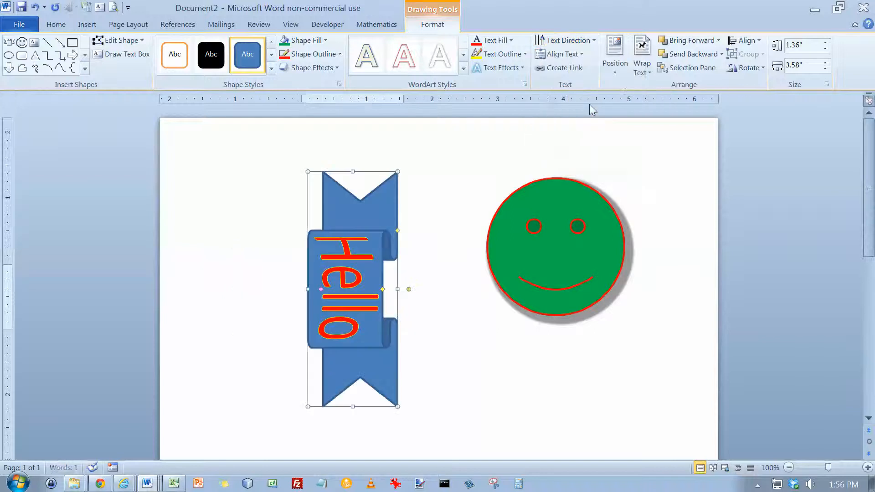
{"action": "left_click", "coordinate": [581, 55]}
{"action": "left_click", "coordinate": [586, 81]}
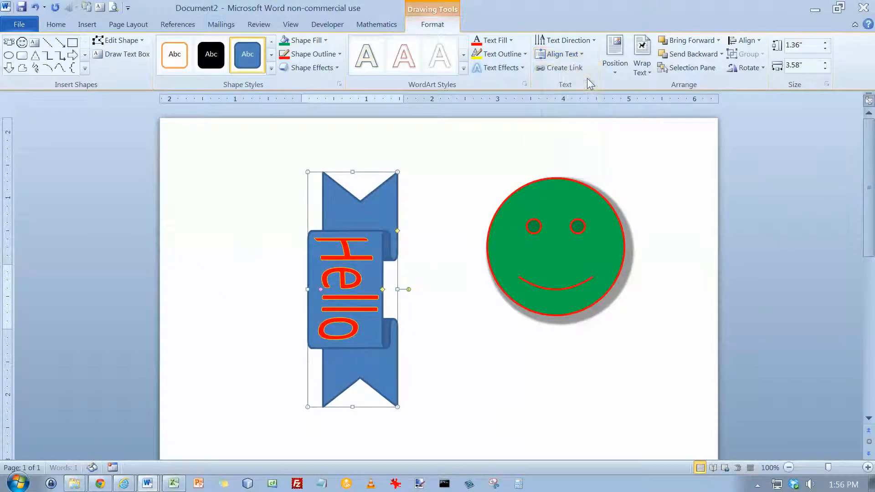
{"action": "left_click", "coordinate": [588, 40]}
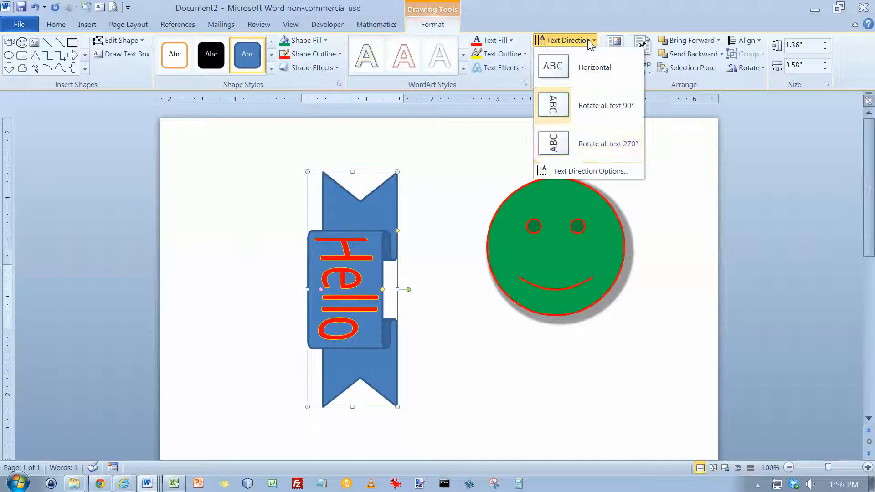
{"action": "left_click", "coordinate": [581, 68]}
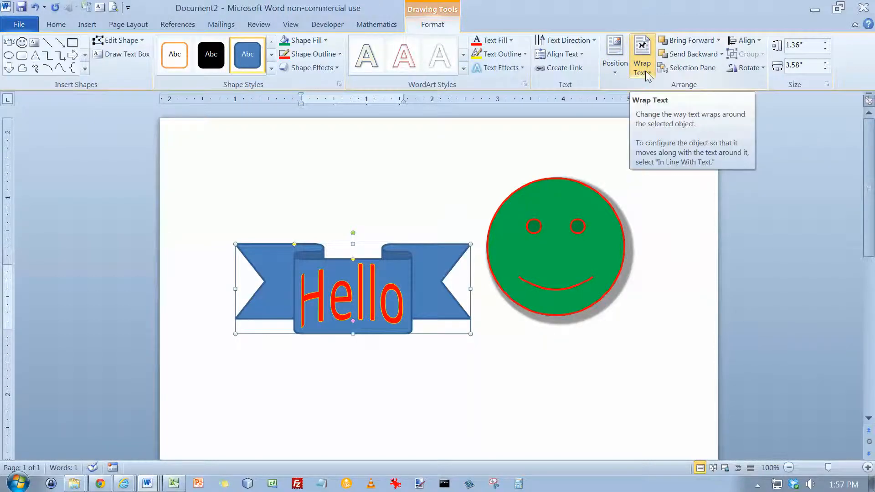
Group the ribbon banner with the smiley face and move the group slightly down and to the right.
{"action": "left_click", "coordinate": [542, 244], "text": "shift"}
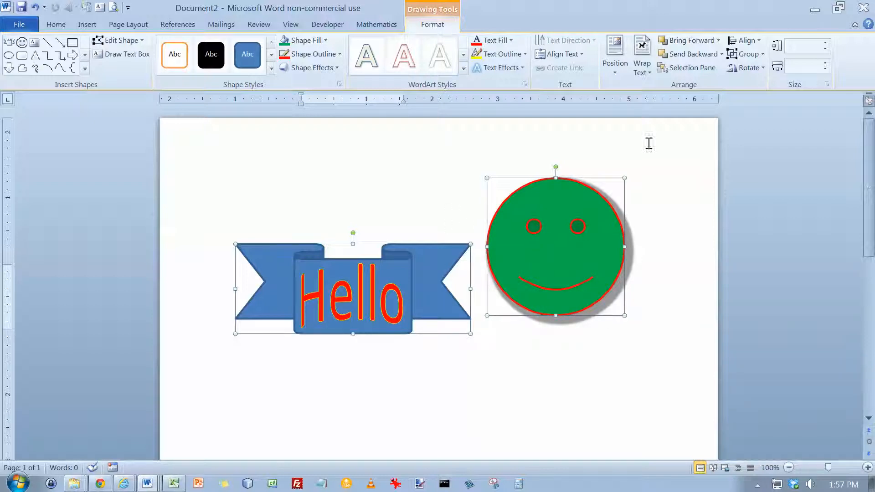
{"action": "left_click", "coordinate": [762, 54]}
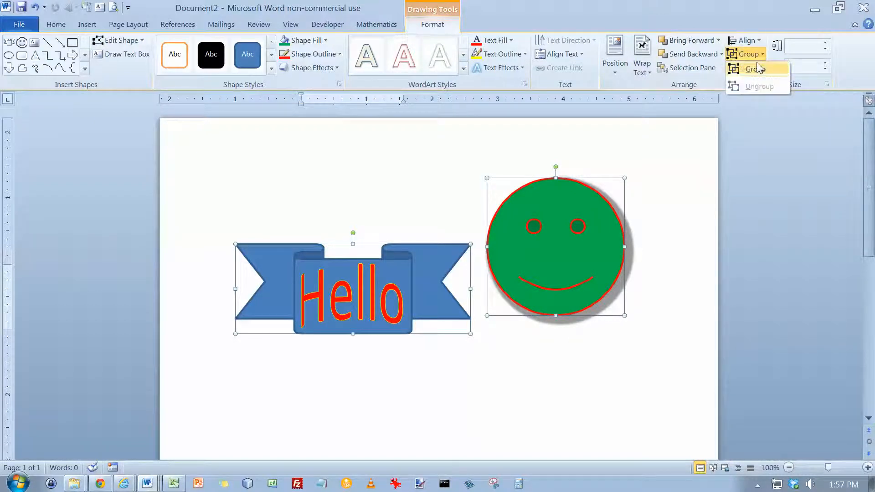
{"action": "left_click", "coordinate": [752, 69]}
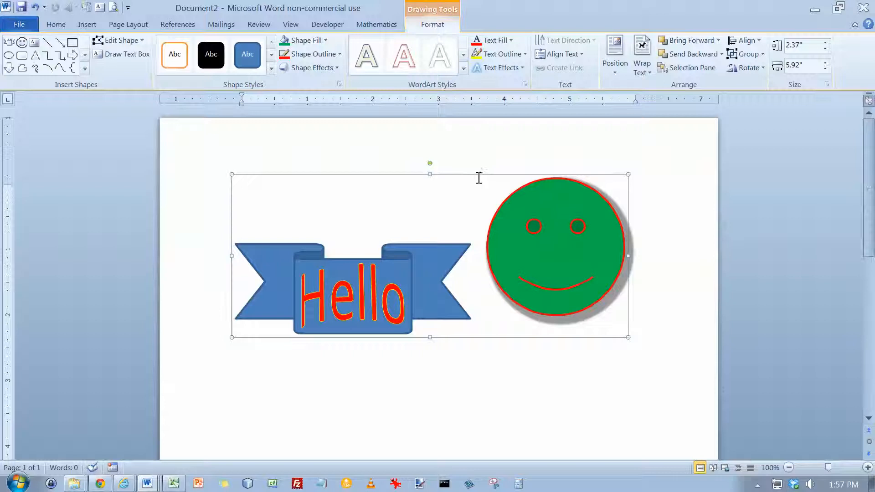
{"action": "mouse_move", "coordinate": [478, 181]}
{"action": "left_mouse_down"}
{"action": "mouse_move", "coordinate": [478, 235]}
{"action": "mouse_move", "coordinate": [478, 183]}
{"action": "left_mouse_up"}
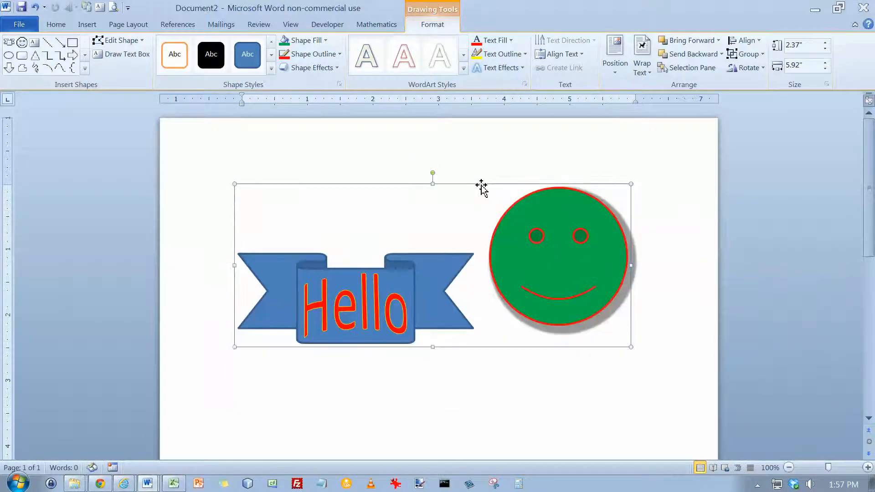
Ungroup the banner and smiley face, and select each shape separately.
{"action": "left_click", "coordinate": [762, 54]}
{"action": "left_click", "coordinate": [763, 85]}
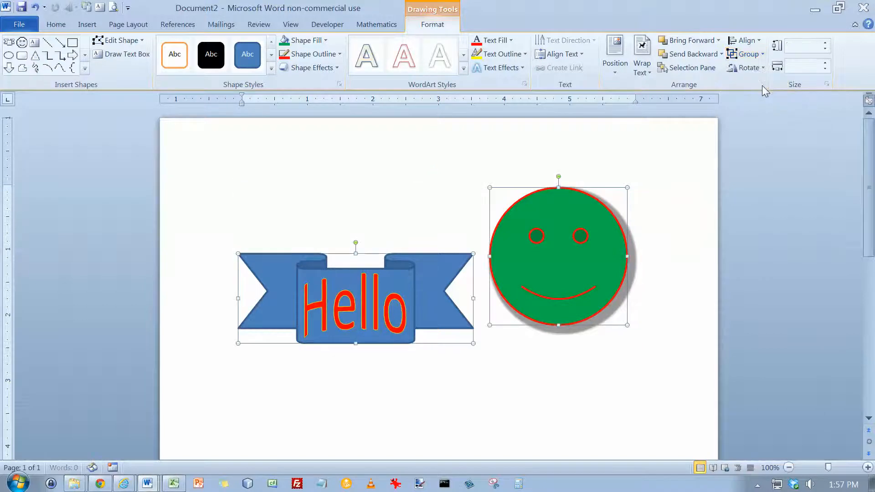
{"action": "left_click", "coordinate": [533, 354]}
{"action": "left_click", "coordinate": [424, 318]}
{"action": "left_click", "coordinate": [581, 270]}
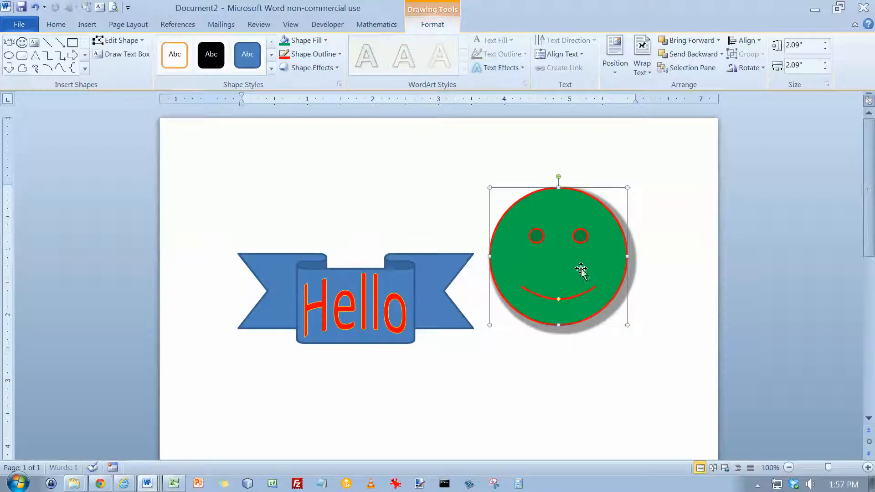
{"action": "left_click", "coordinate": [407, 285]}
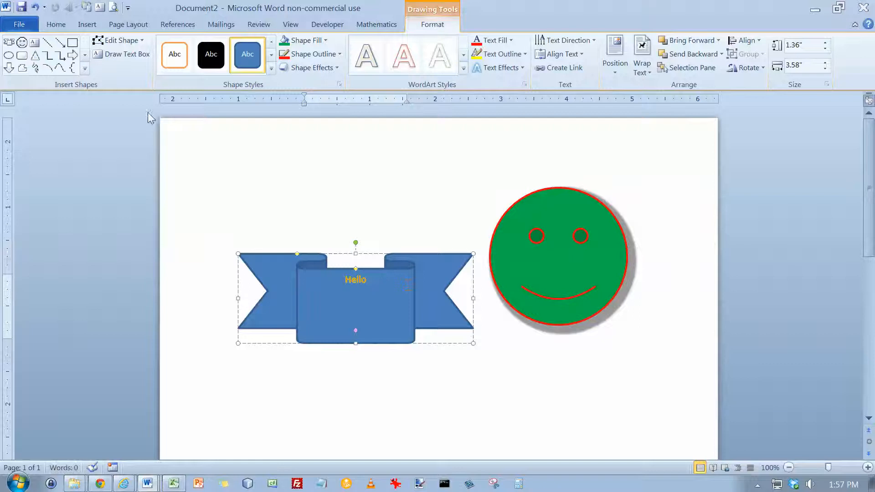
{"action": "left_click", "coordinate": [86, 24]}
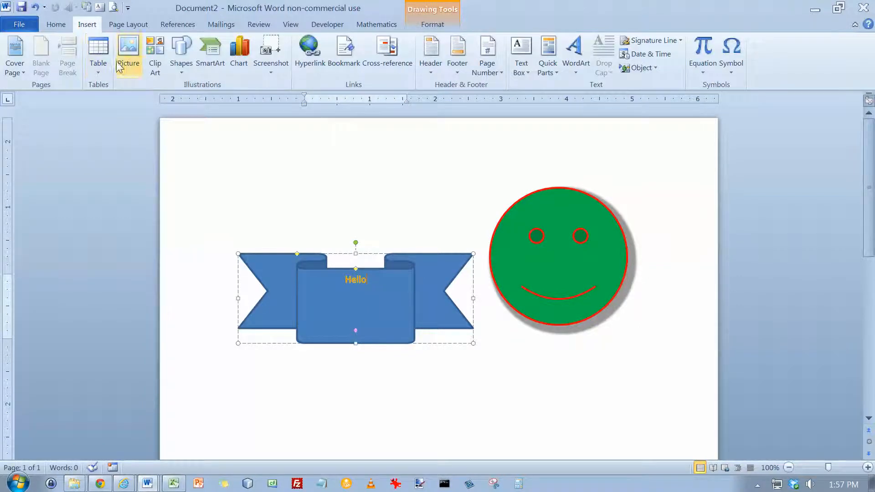
{"action": "left_click", "coordinate": [181, 68]}
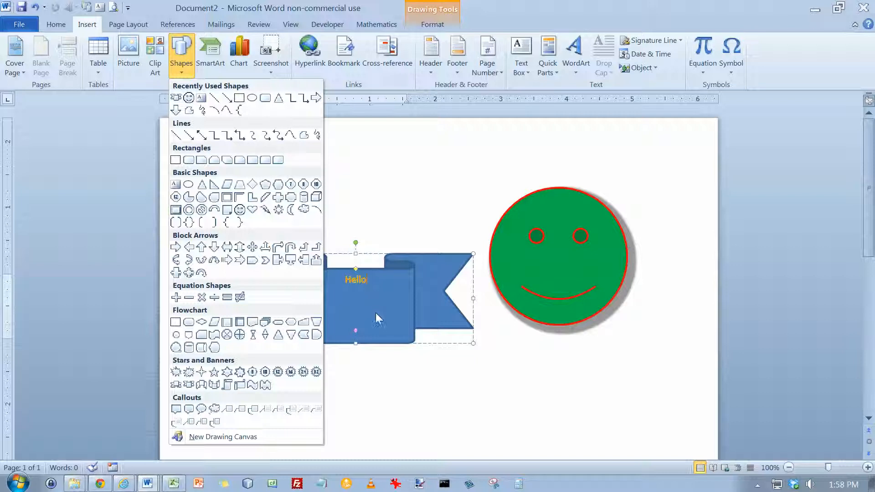
{"action": "left_click", "coordinate": [353, 175]}
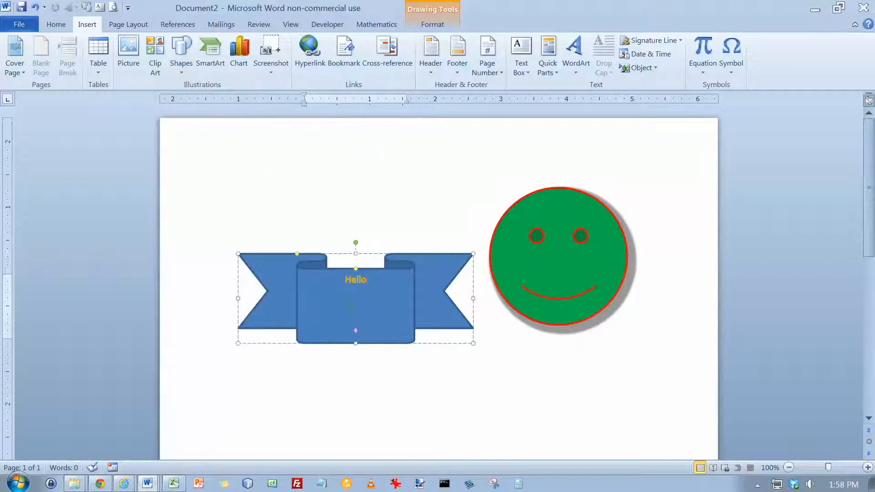
{"action": "left_click", "coordinate": [533, 241]}
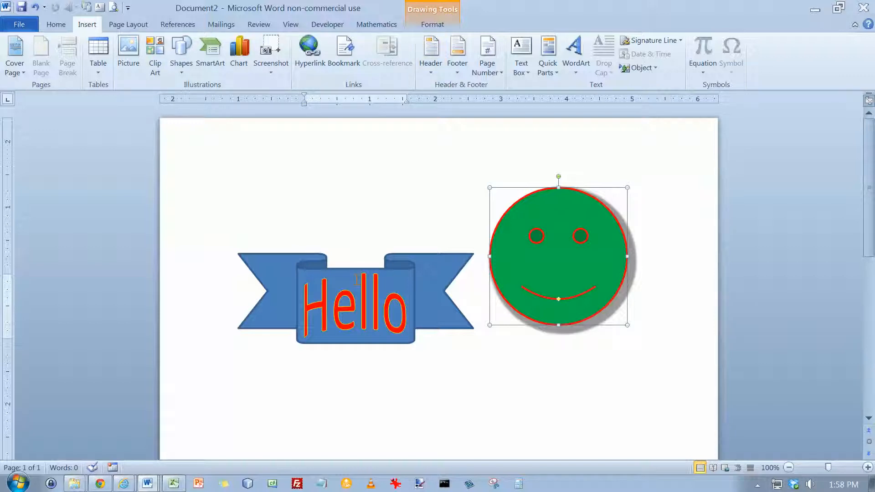
{"action": "left_click", "coordinate": [286, 267]}
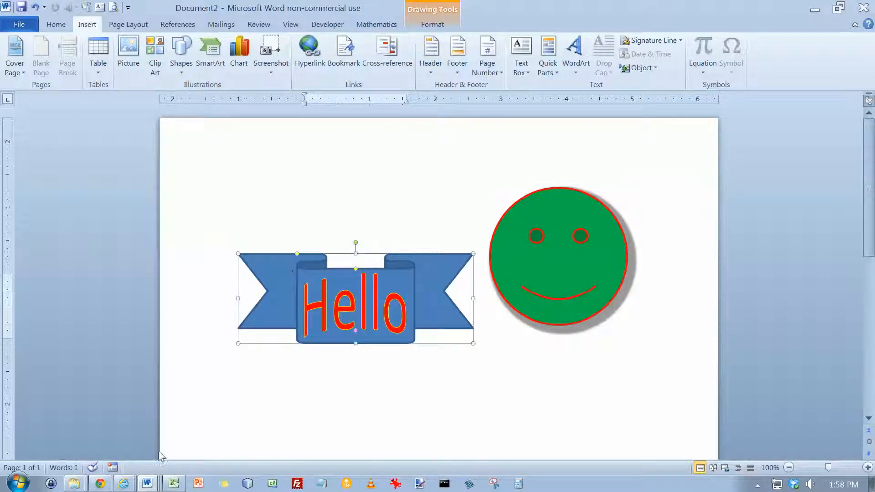